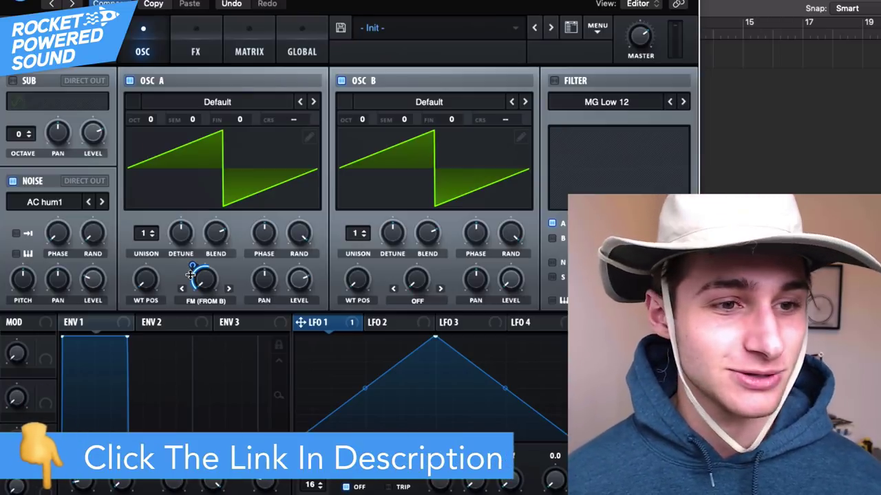
- Adjust LFO 1's amount on oscillator A's FM warp, and reshape LFO 1 into a steep rise with a full-level plateau in ENV mode
mouse_move(198, 266)
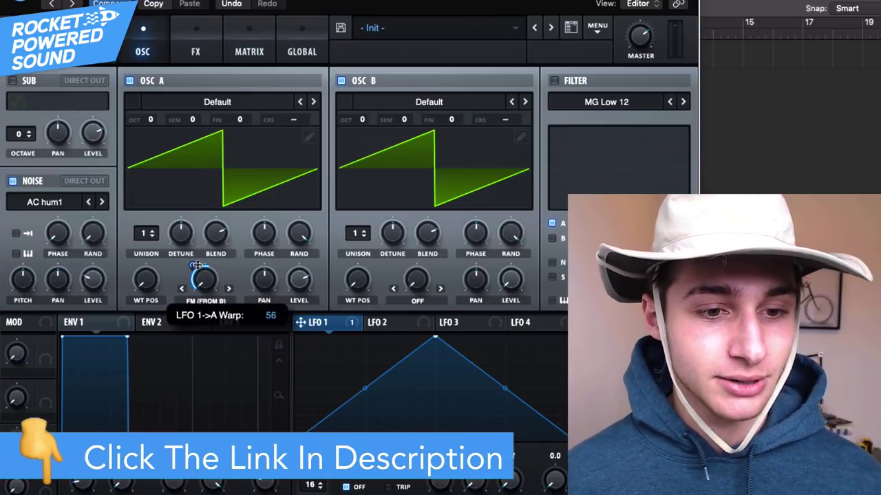
left_click_drag(198, 265, 200, 262)
double_click(421, 389)
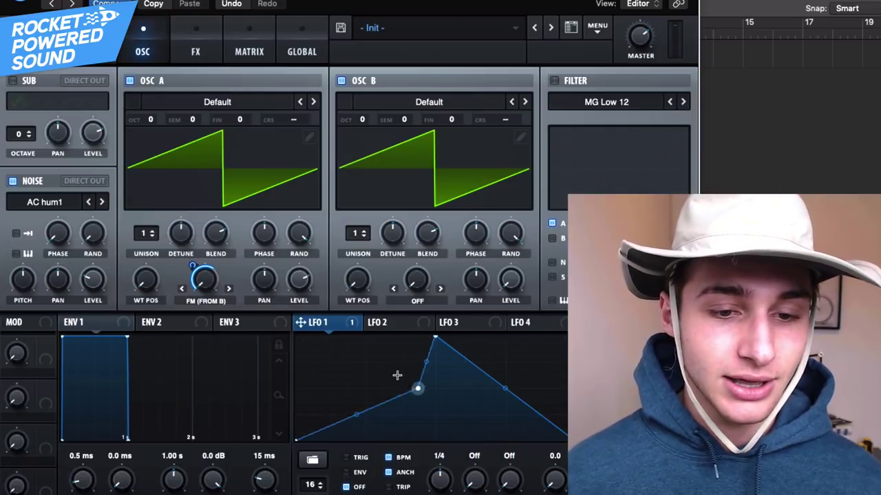
left_click_drag(421, 389, 335, 326)
left_click_drag(507, 388, 509, 338)
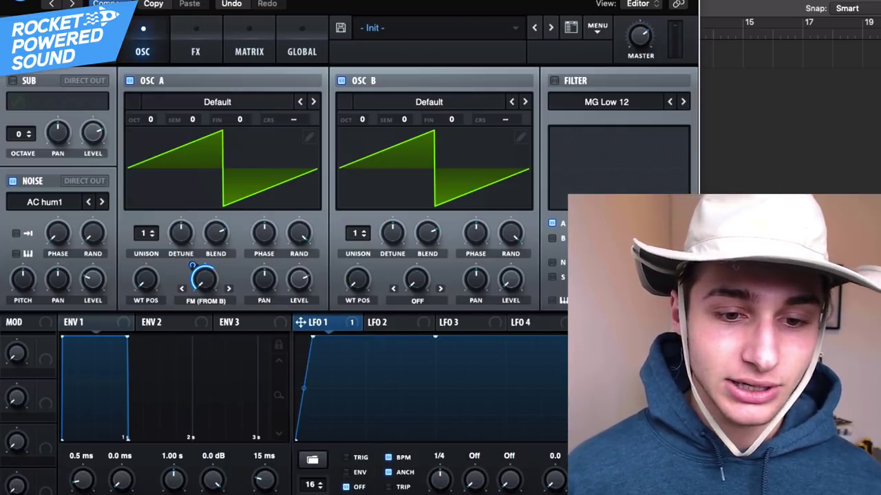
left_click(361, 474)
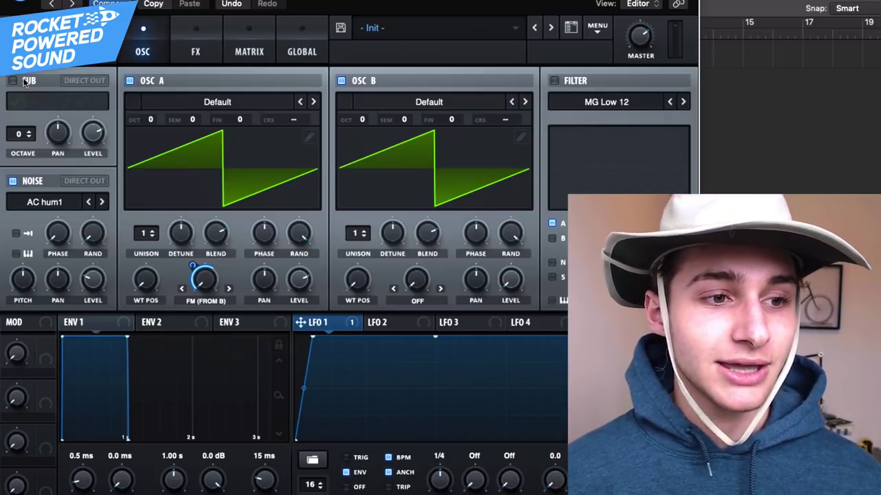
- Load the AlphaNz analog noise with its level at 42% and send it direct out
left_click(60, 203)
mouse_move(55, 265)
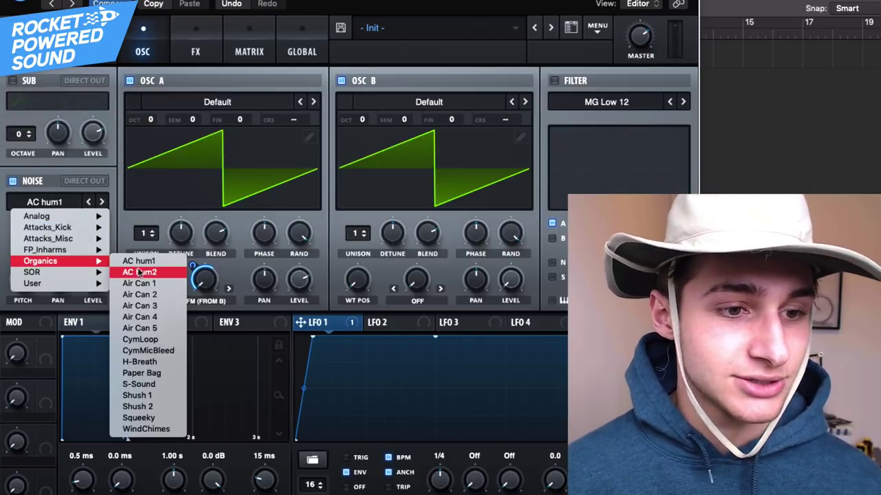
mouse_move(83, 216)
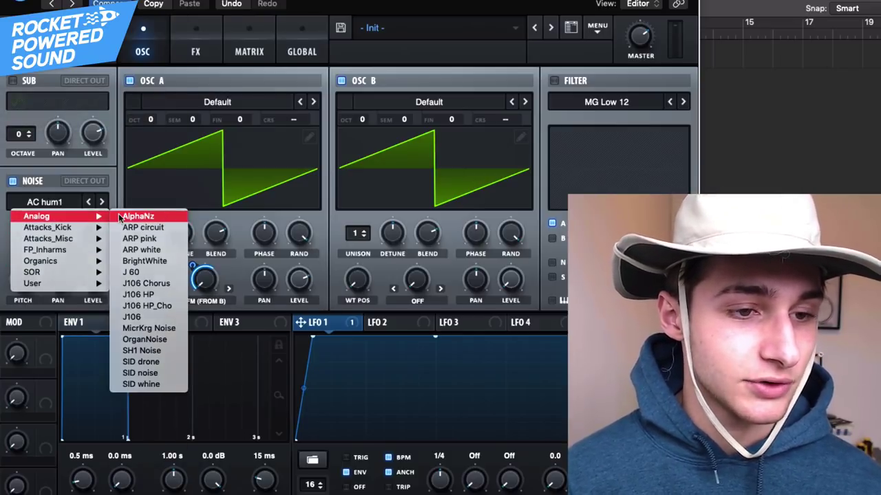
left_click(120, 217)
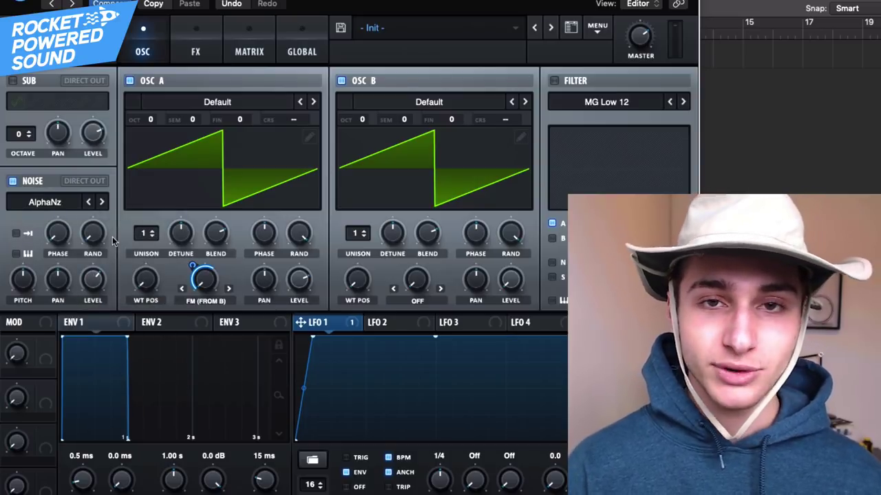
mouse_move(93, 288)
left_click_drag(94, 289, 80, 303)
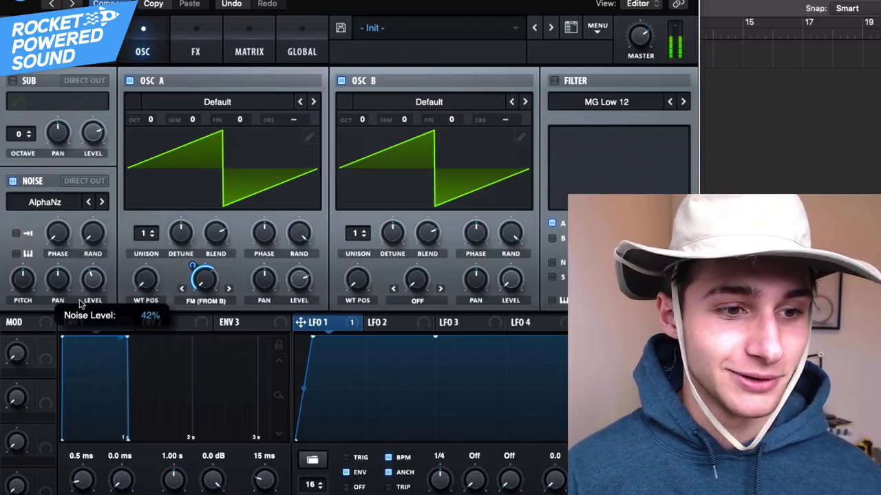
left_click(87, 181)
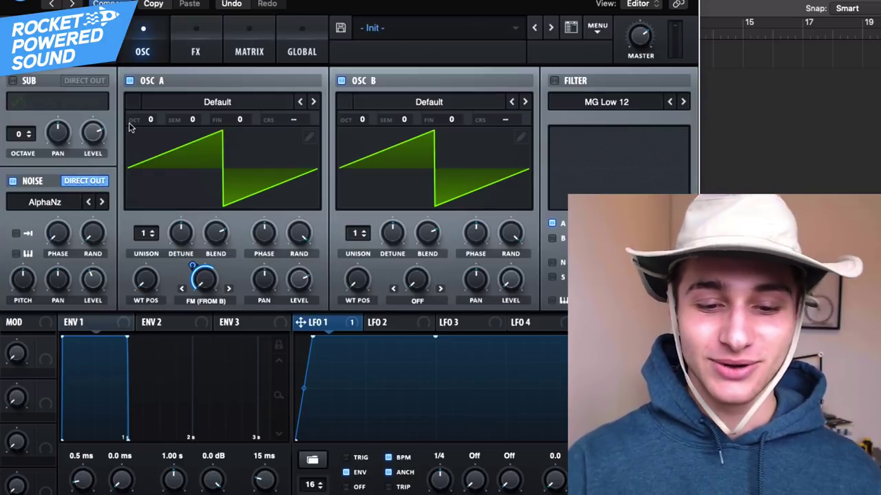
- Enable the sub oscillator with a square waveform
left_click(12, 80)
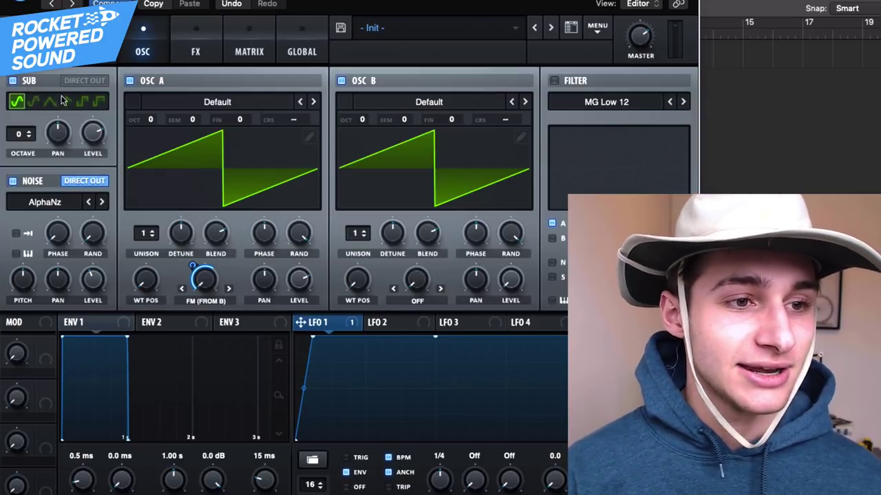
left_click(82, 102)
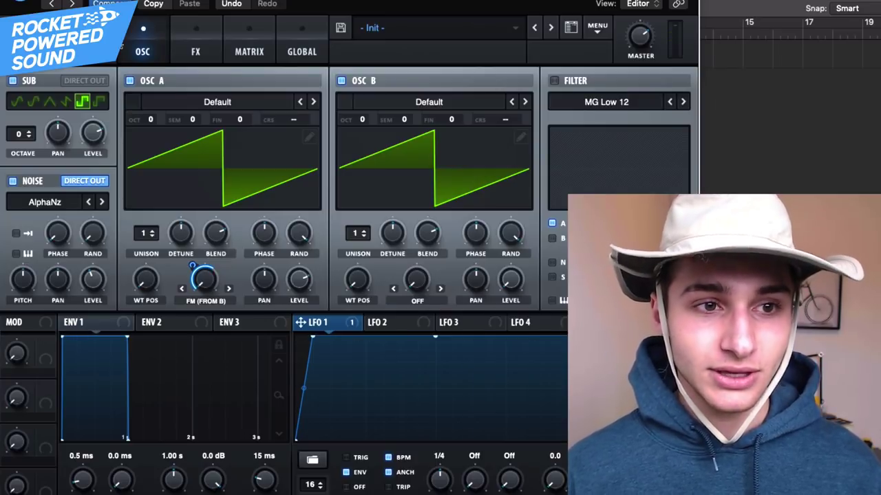
- Enable the Hyper/Dimension effect and raise the Hyper detune to a little past halfway
left_click(178, 41)
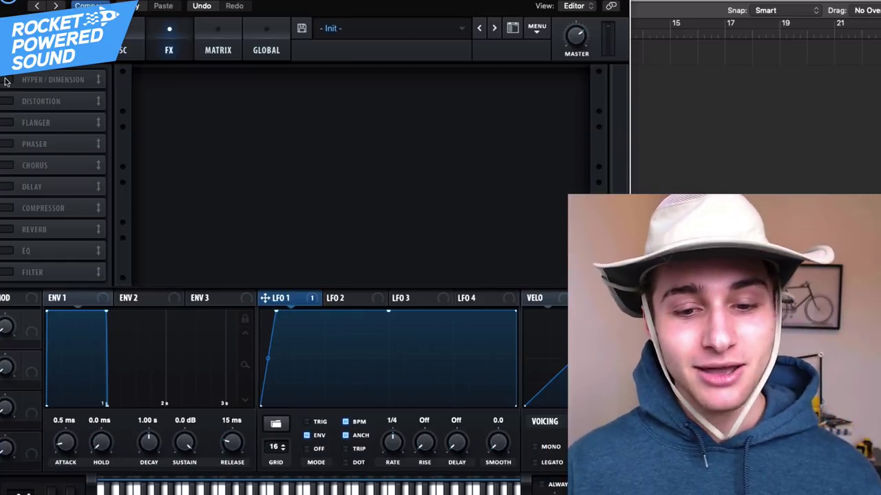
left_click(6, 79)
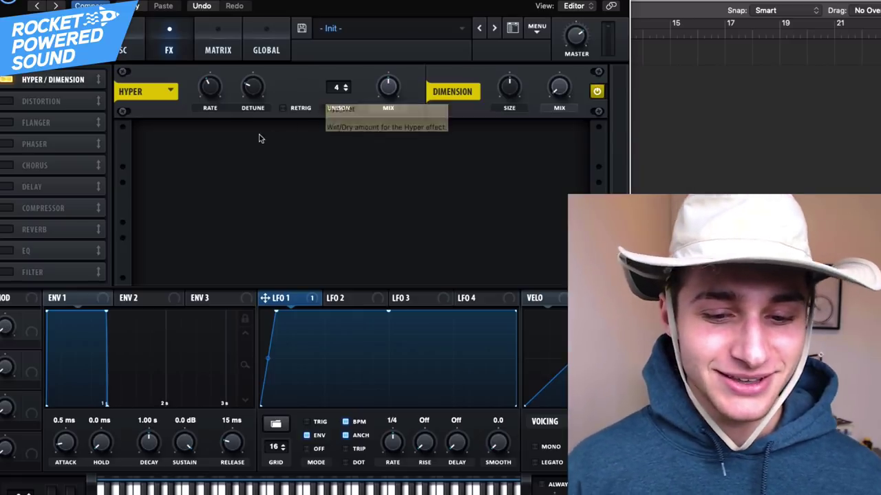
mouse_move(210, 94)
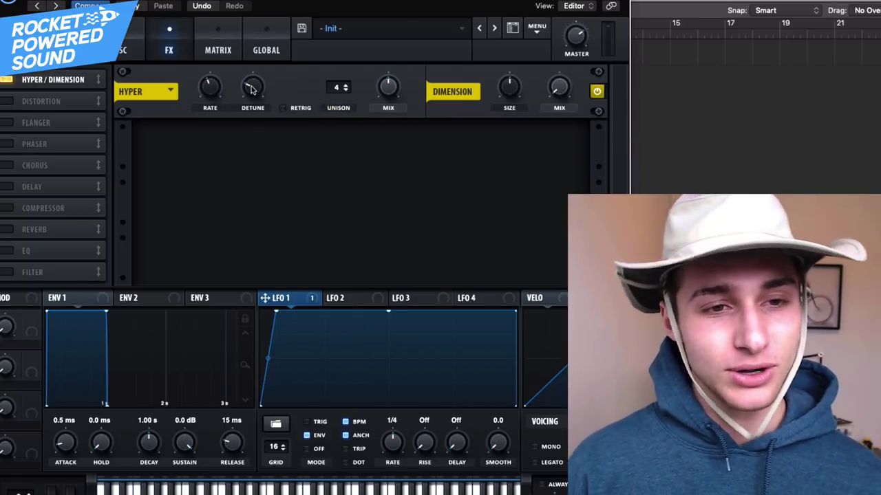
mouse_move(253, 86)
left_click_drag(262, 71, 271, 60)
left_click_drag(260, 95, 261, 94)
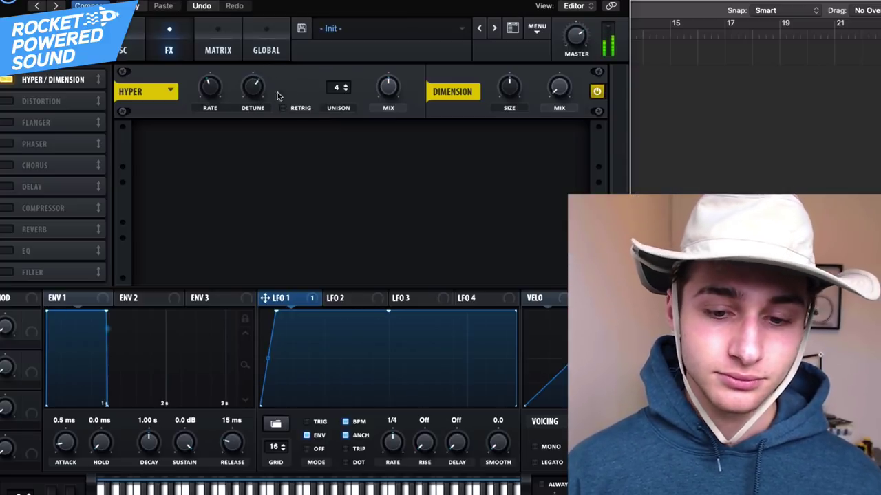
- Set the Hyper effect's mix to 78% and its unison to 7 voices
mouse_move(403, 74)
left_click_drag(402, 74, 403, 71)
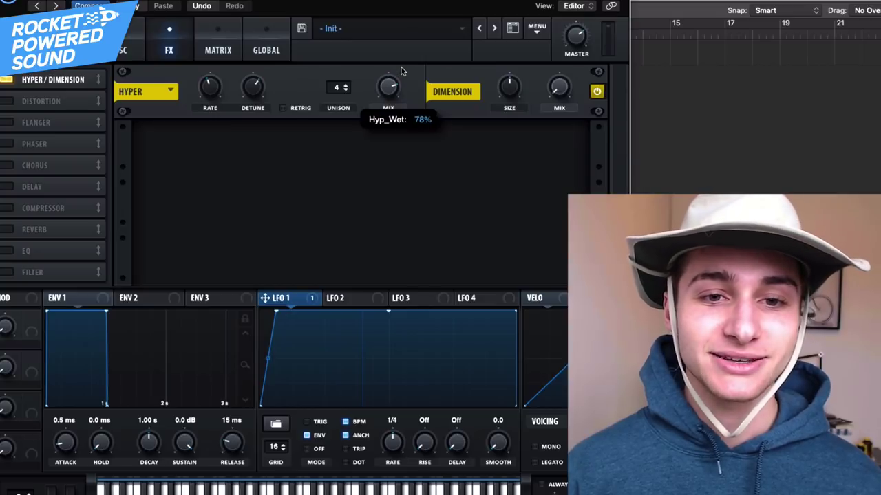
left_click_drag(338, 87, 338, 74)
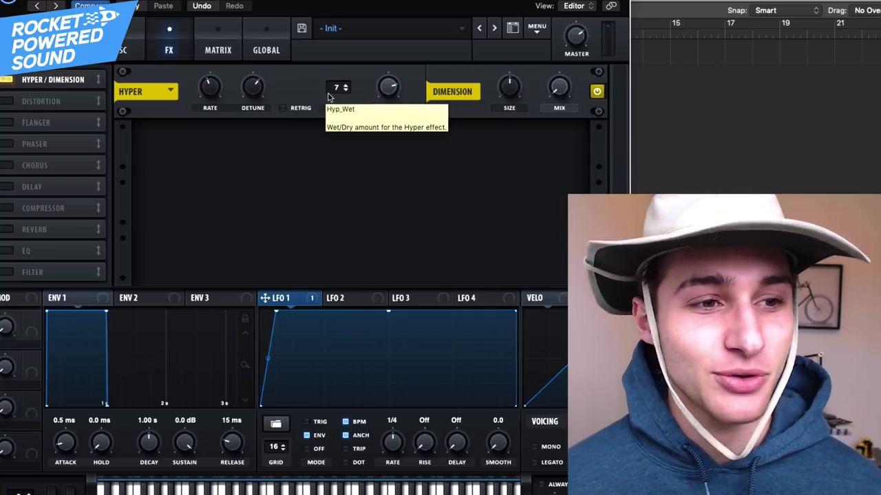
- Enable the Tube distortion and raise its drive to maximum
left_click(6, 101)
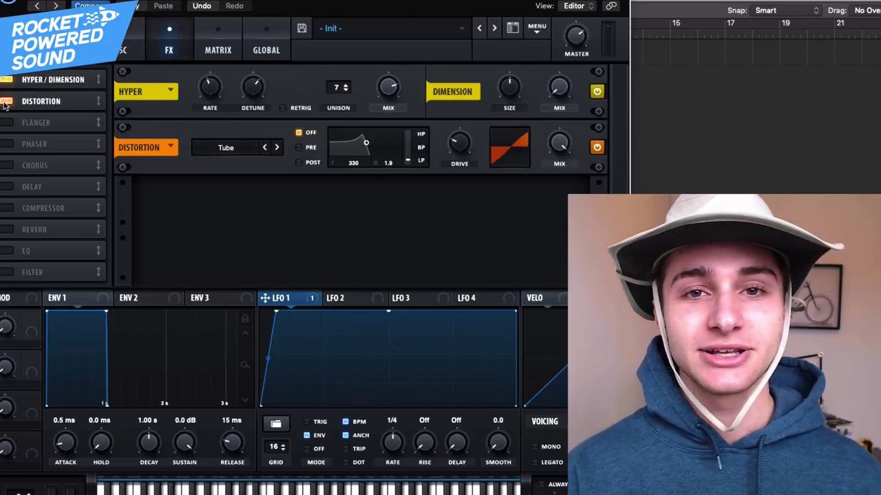
left_click(6, 102)
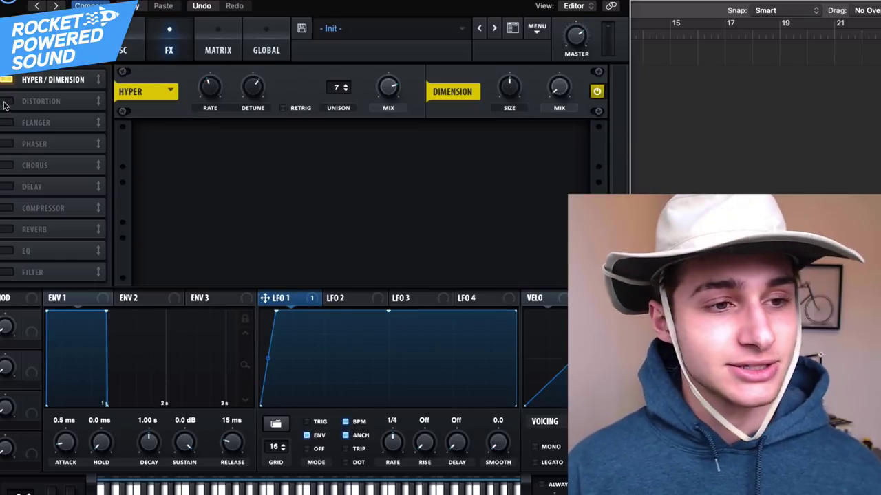
left_click(6, 102)
left_click_drag(461, 142, 481, 40)
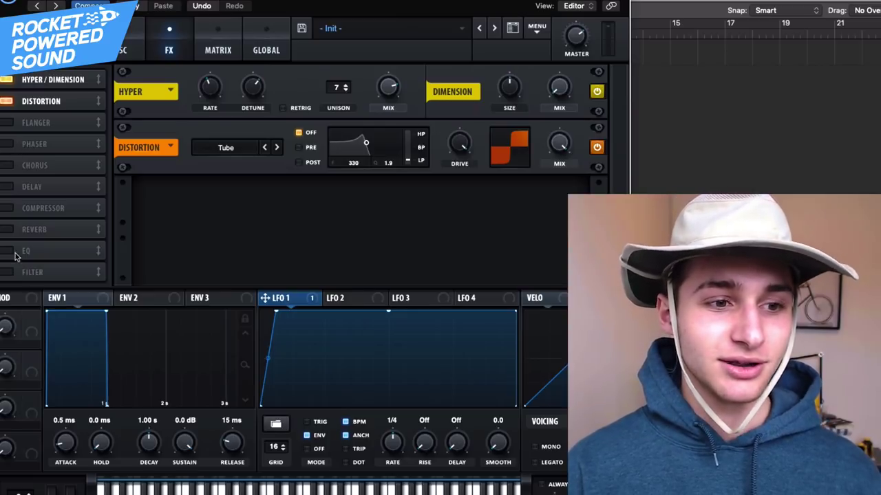
- Enable the Reverb effect and place it directly after Distortion in the effects chain
left_click(19, 230)
left_click_drag(19, 229, 60, 123)
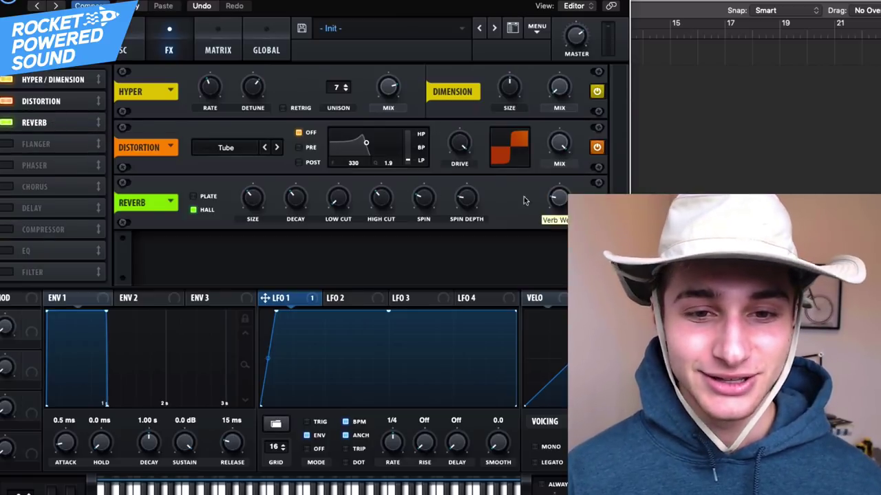
- Add a multiband Compressor directly after the Reverb and raise its gain slightly
left_click(6, 229)
left_click_drag(34, 228, 43, 144)
left_click(422, 274)
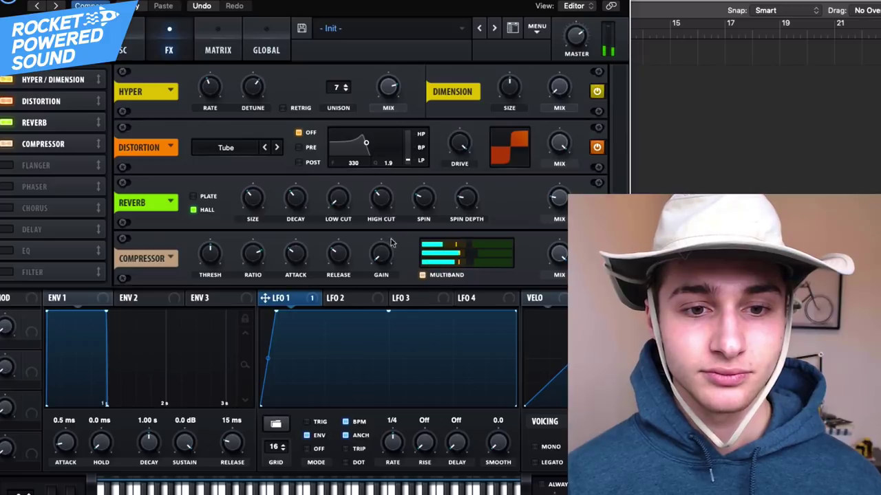
left_click_drag(387, 220, 381, 223)
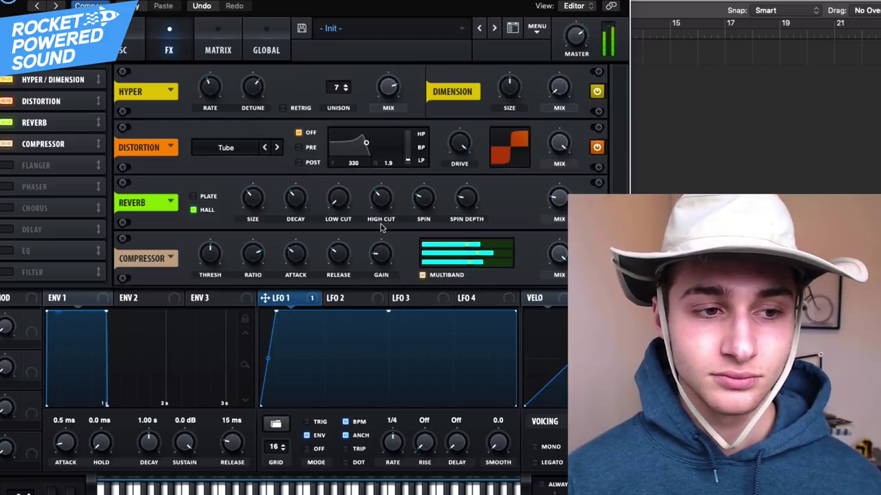
- Enable the Phaser directly after the Compressor in the effects chain and lower its mix
left_click(7, 186)
scroll(608, 168, "down", 1)
scroll(21, 187, "up", 1)
scroll(36, 186, "down", 1)
left_click_drag(36, 187, 34, 165)
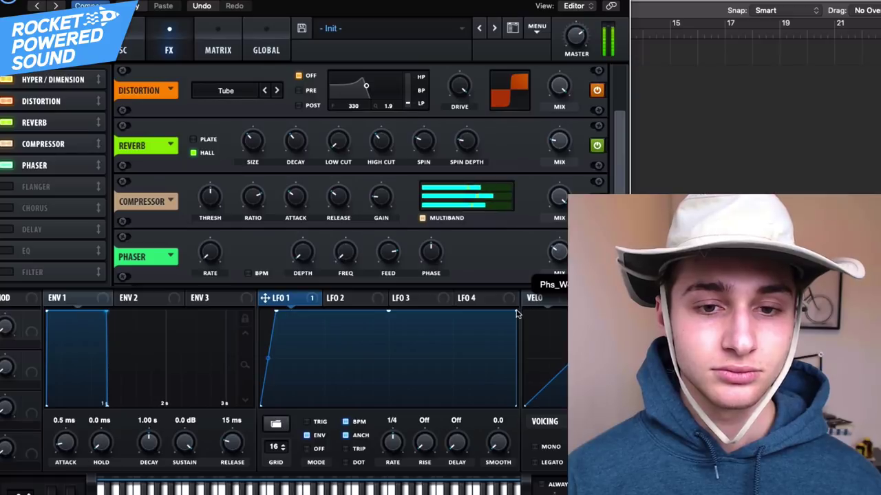
scroll(623, 140, "up", 2)
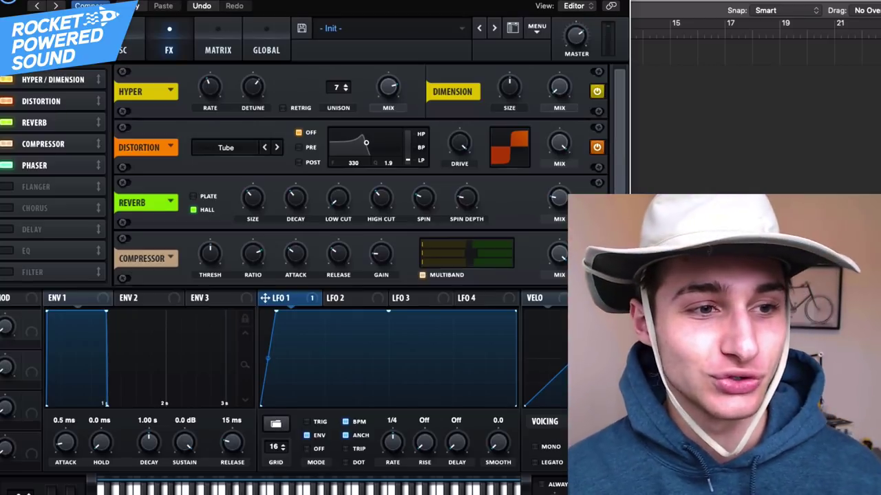
scroll(618, 181, "down", 1)
scroll(616, 182, "down", 2)
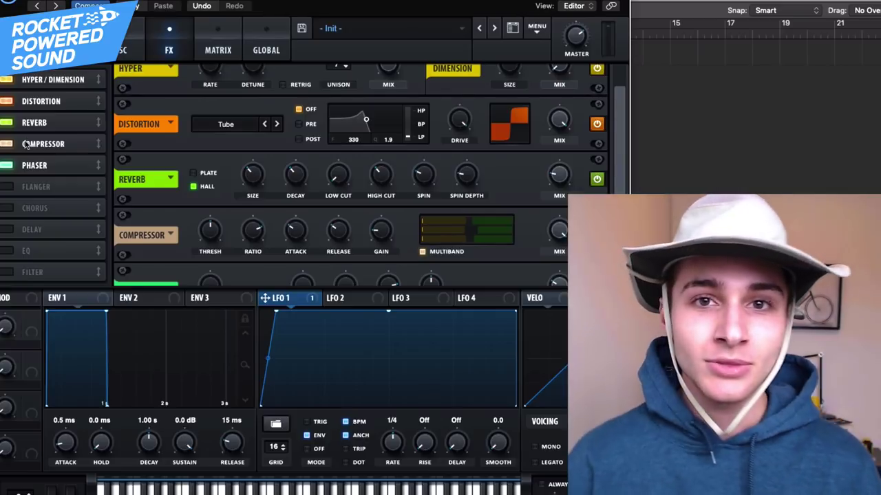
- Return to the oscillator page and look through the wavetable choices for oscillator A
left_click(142, 32)
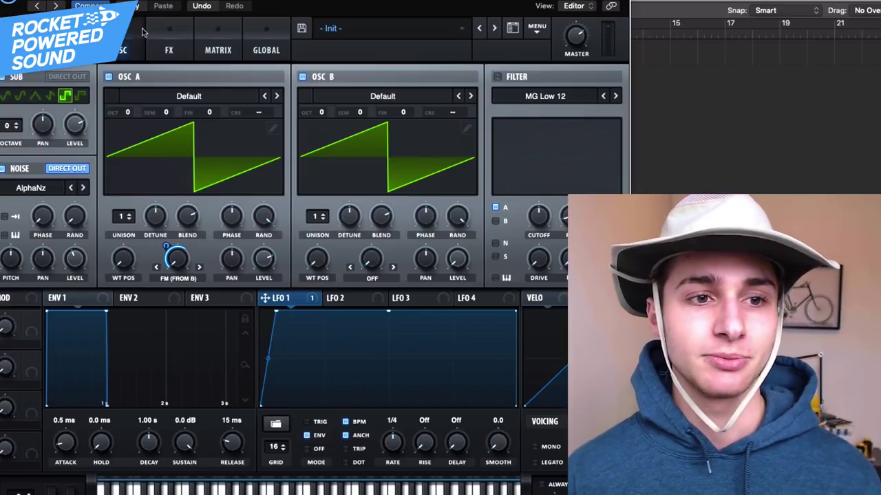
left_click(216, 97)
mouse_move(207, 108)
left_click(424, 128)
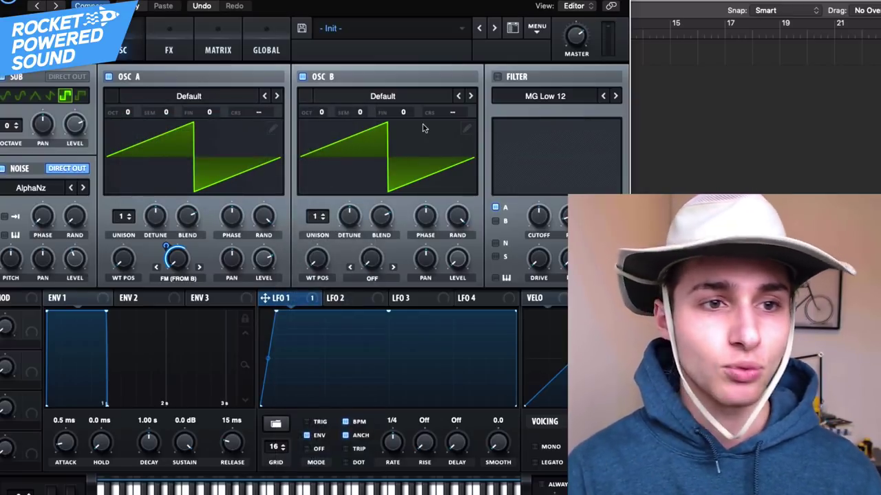